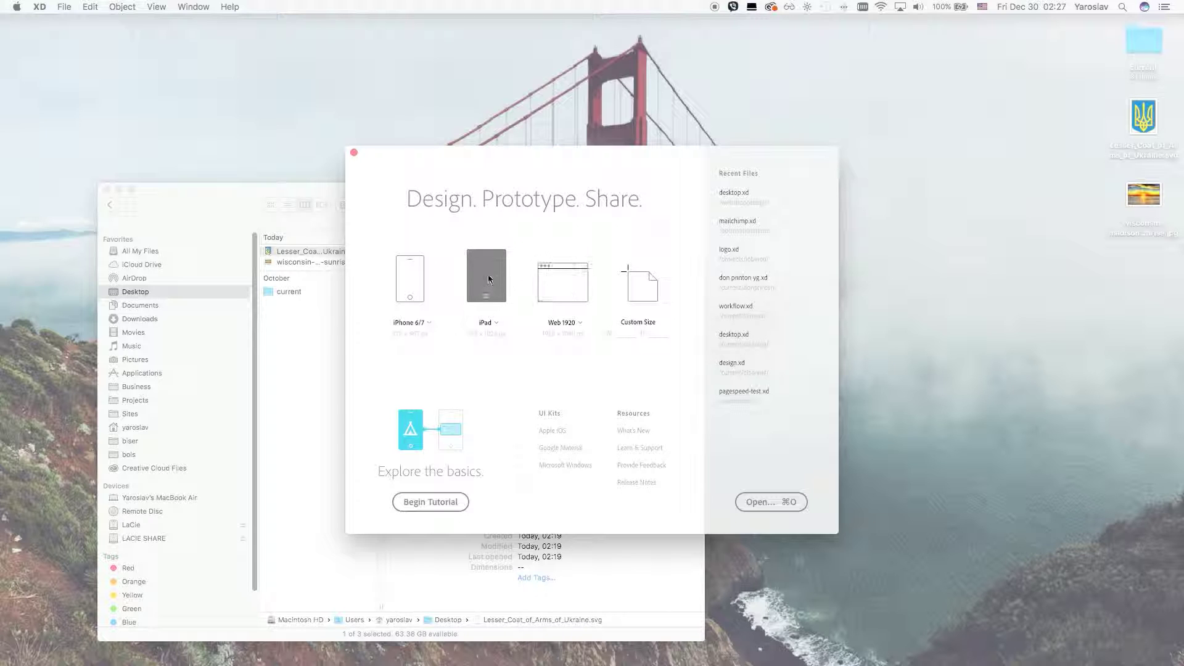
Step: Create a new iPad-sized document, then switch to Finder to fetch the coat-of-arms SVG
left_click(511, 302)
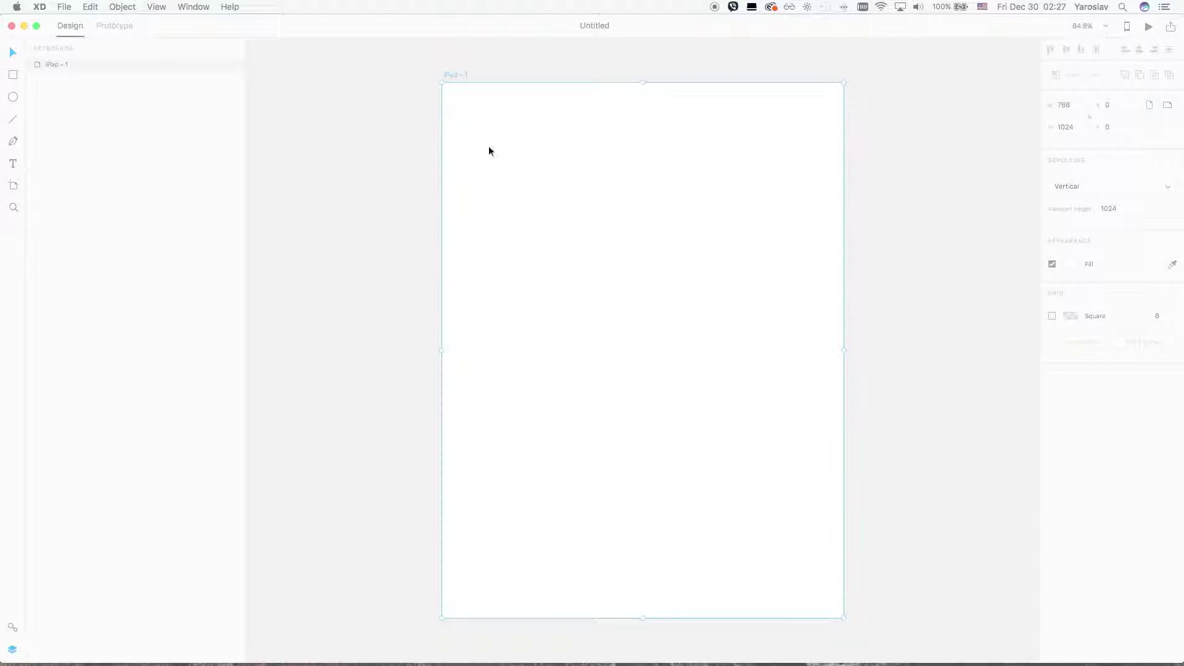
key("super+Tab")
key("super+Tab")
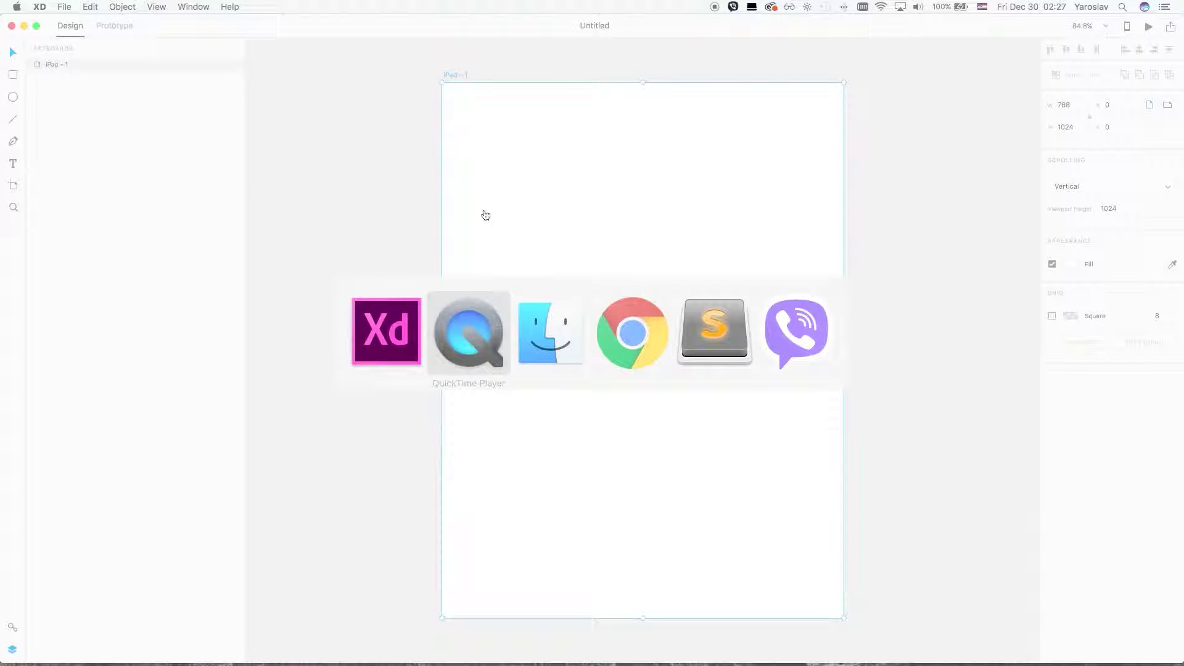
Step: Import the coat-of-arms SVG onto the artboard and move it to the top
left_click(335, 262)
left_click(335, 252)
left_click_drag(322, 253, 642, 274)
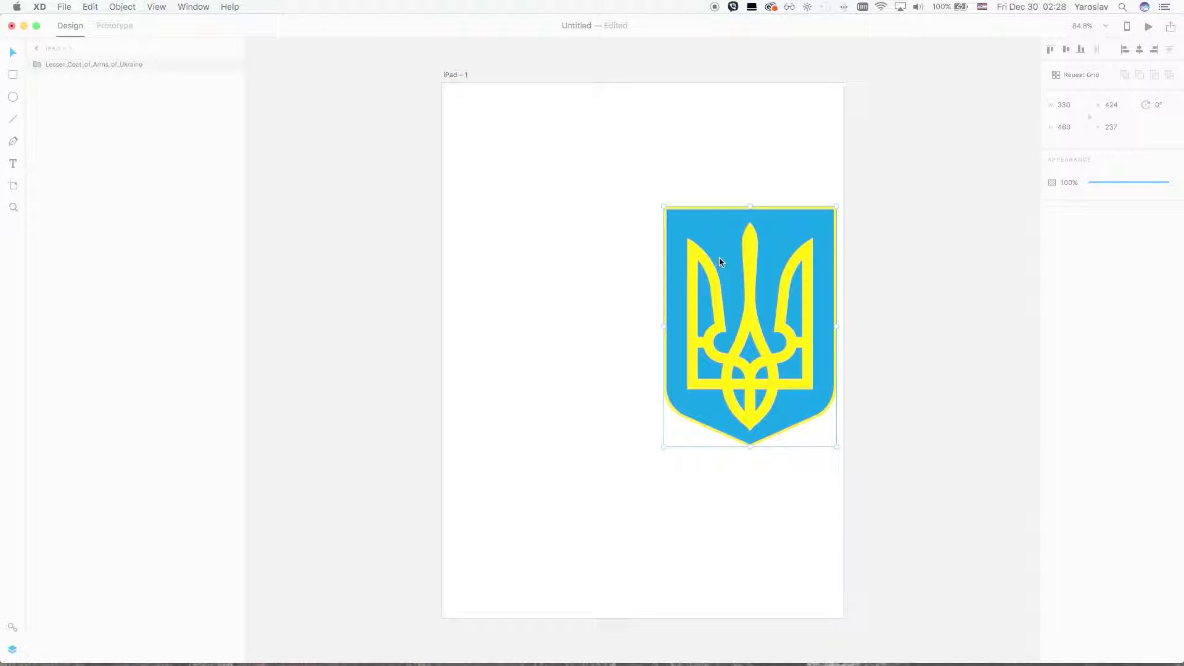
left_click_drag(725, 260, 592, 160)
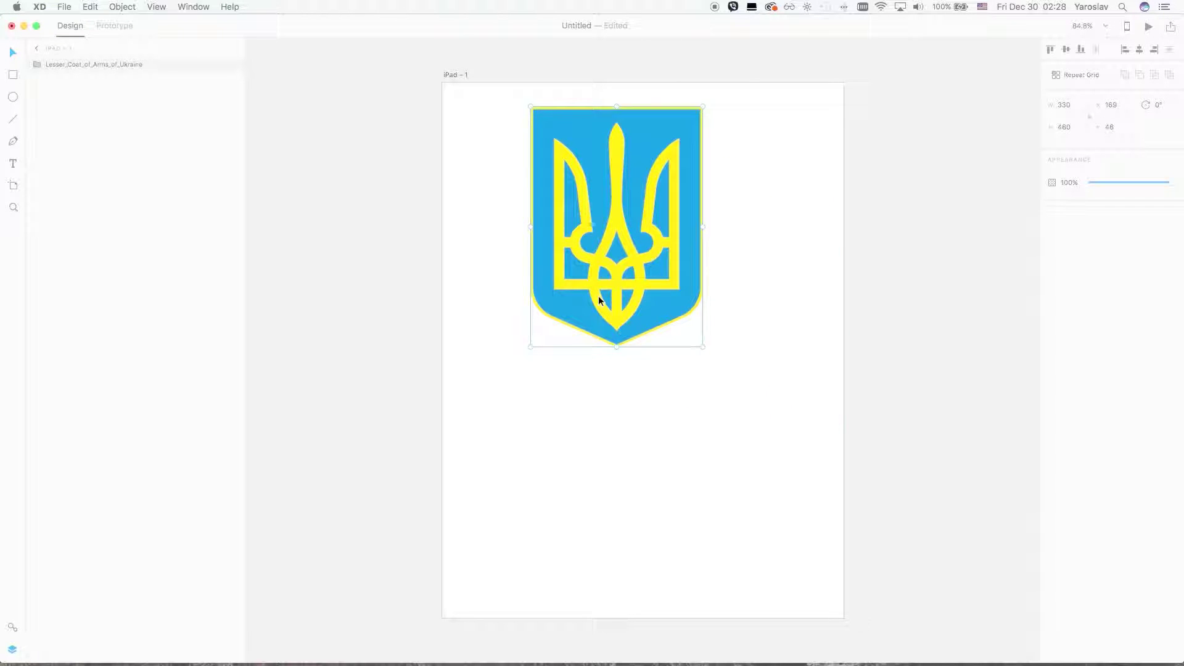
left_click(598, 365)
Step: Isolate the trident inside the emblem and paste a separate copy lower on the artboard
double_click(615, 200)
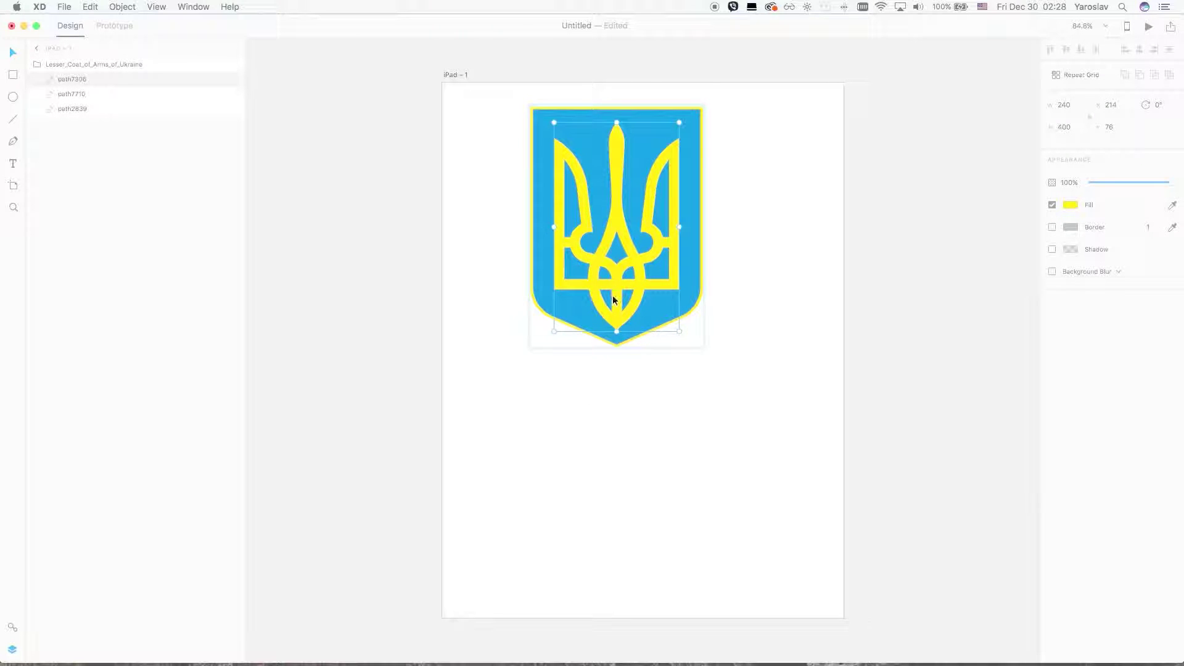
double_click(616, 194)
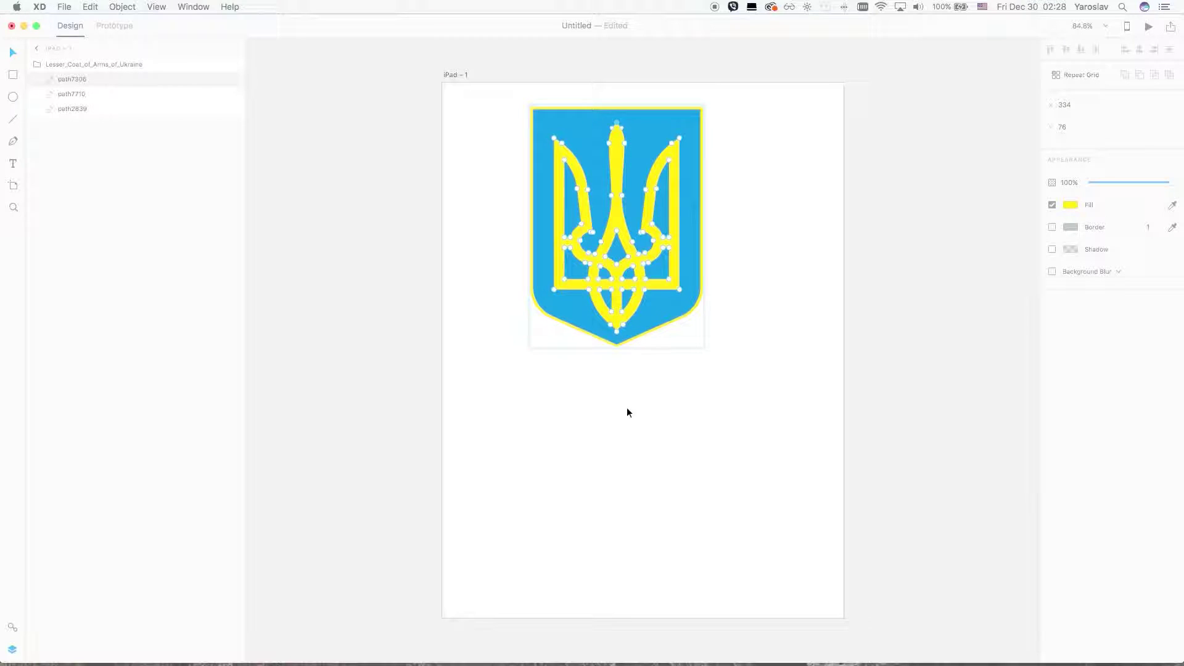
left_click(664, 321)
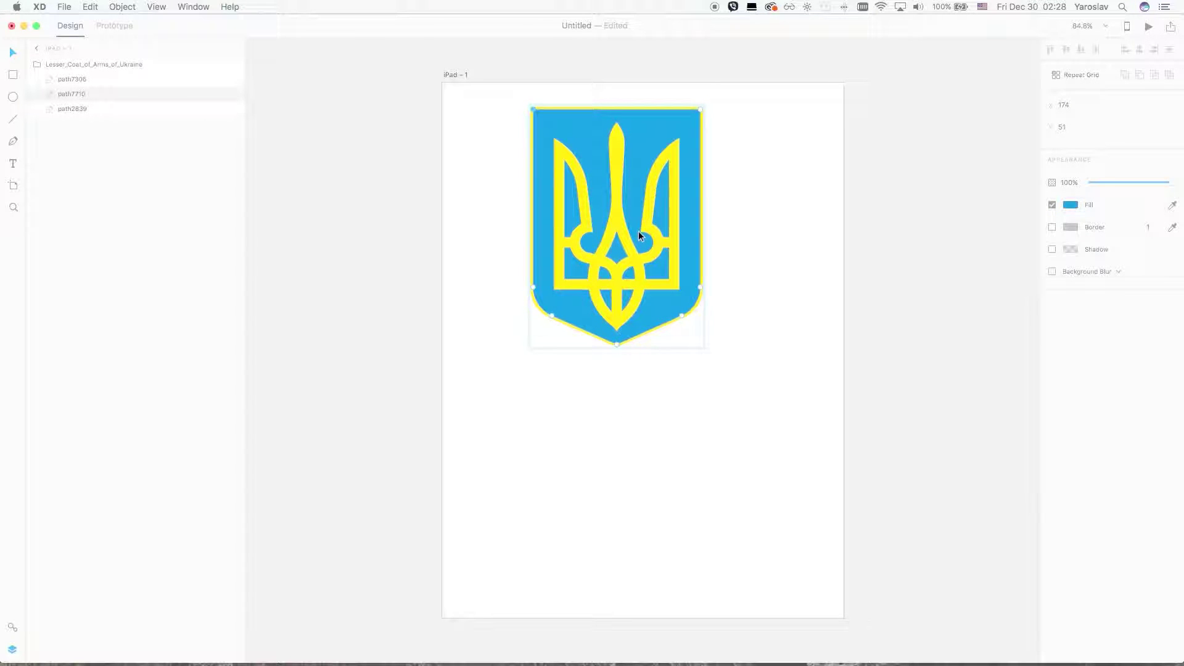
key("Delete")
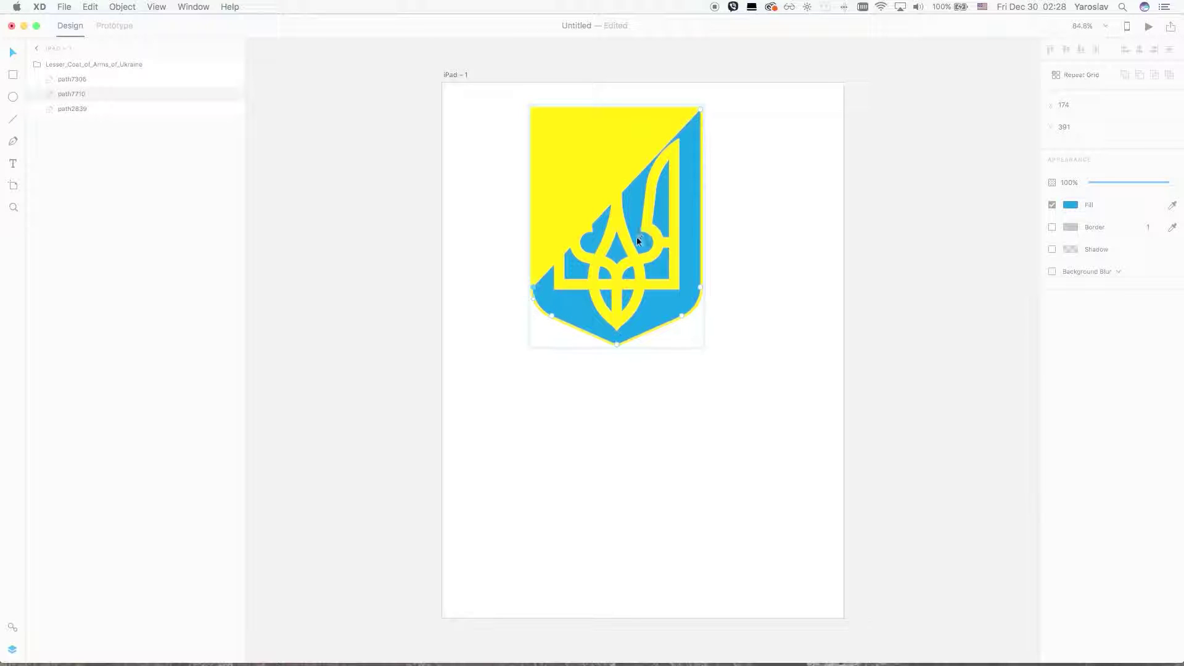
key("super+z")
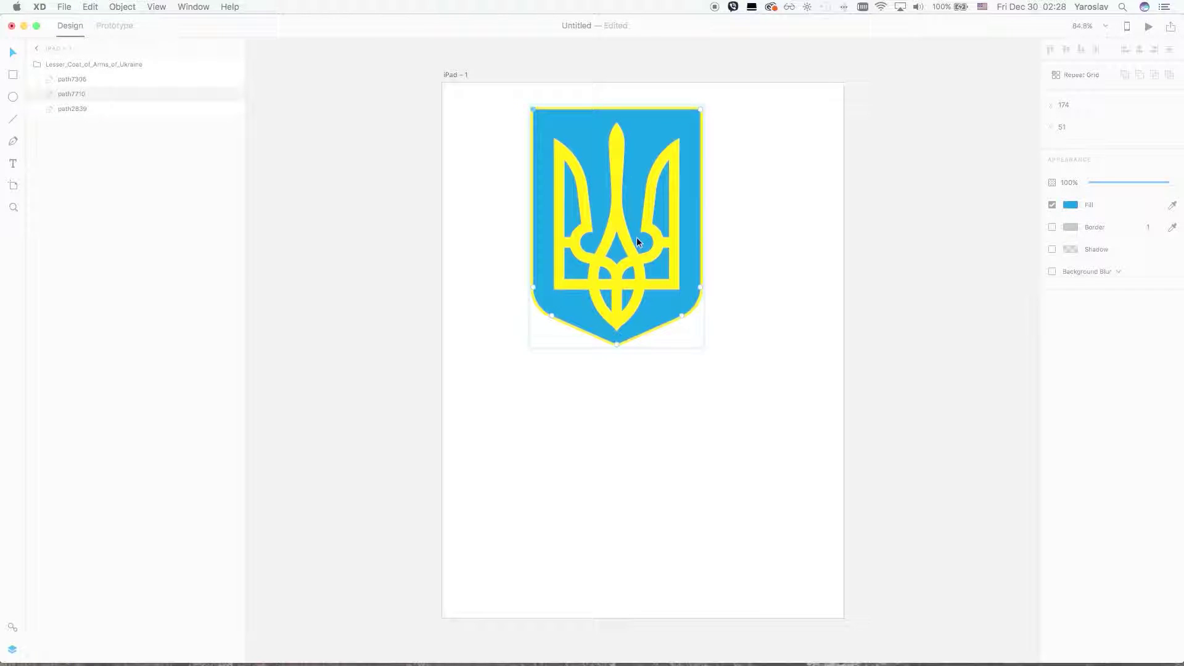
double_click(618, 210)
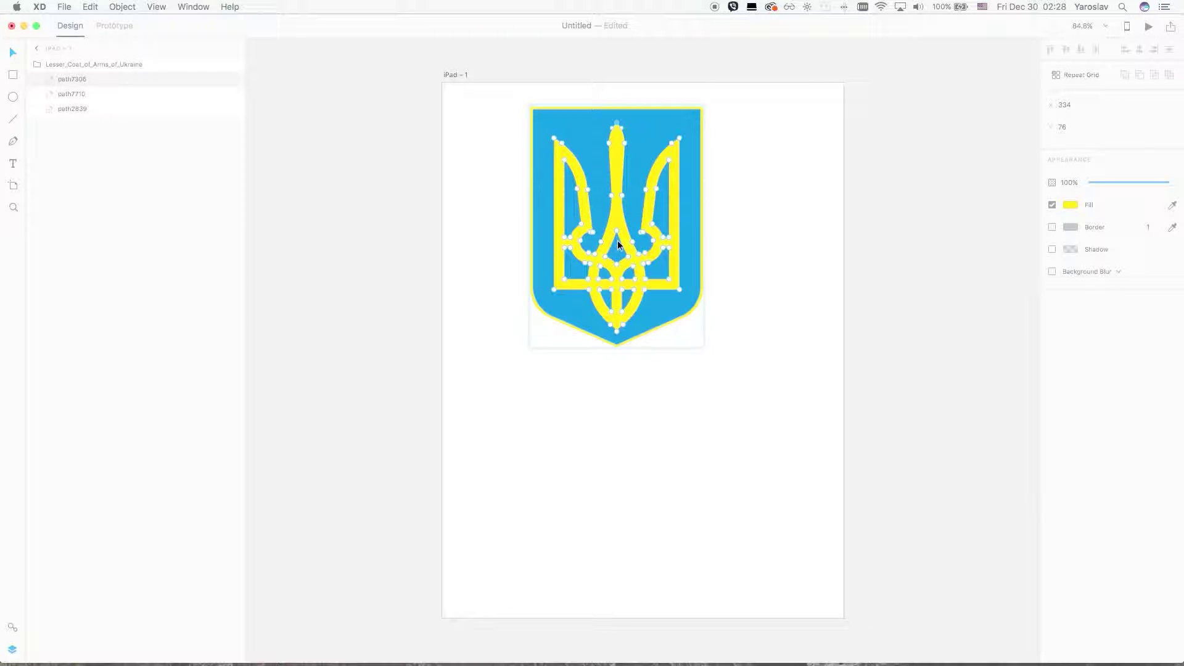
key("Escape")
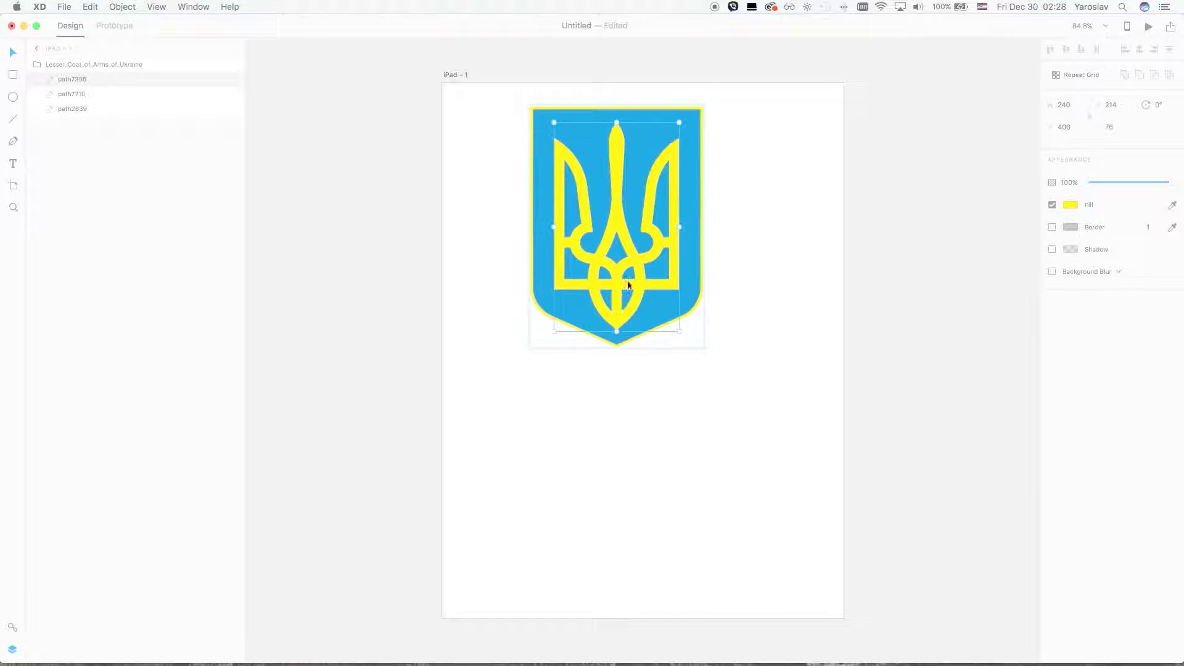
left_click_drag(501, 98, 802, 457)
key("super+v")
left_click_drag(619, 223, 722, 485)
left_click(730, 270)
Step: Delete the coat-of-arms group and centre the standalone yellow trident on the artboard
left_click_drag(717, 369, 468, 106)
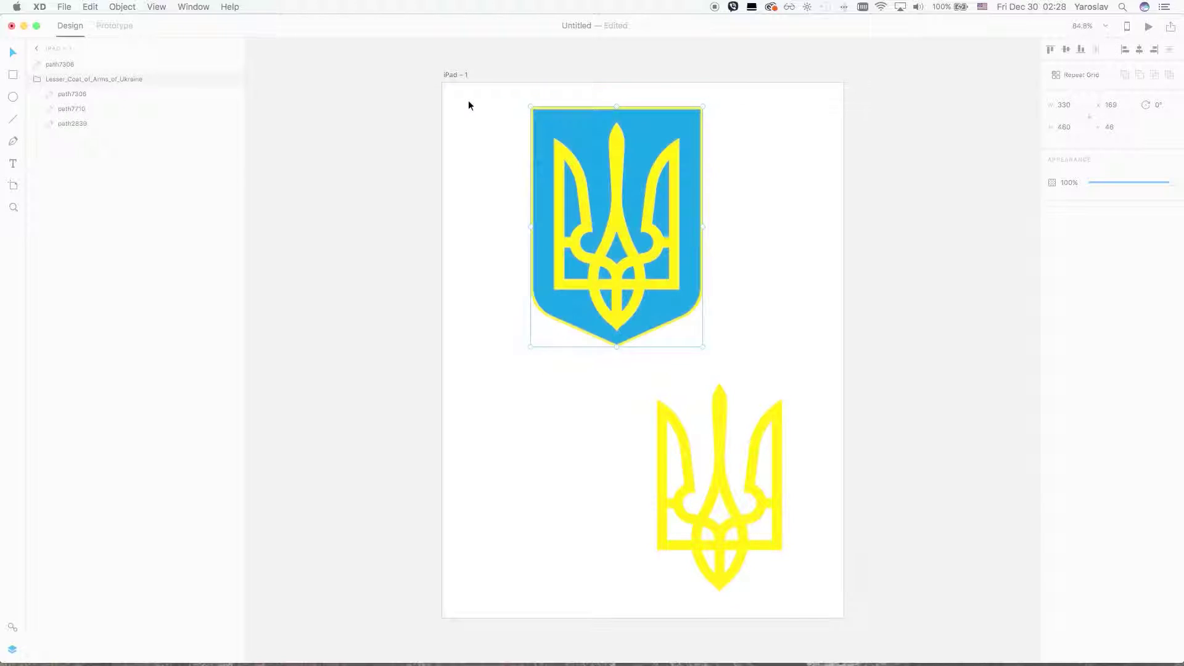
key("Delete")
left_click_drag(603, 296, 777, 555)
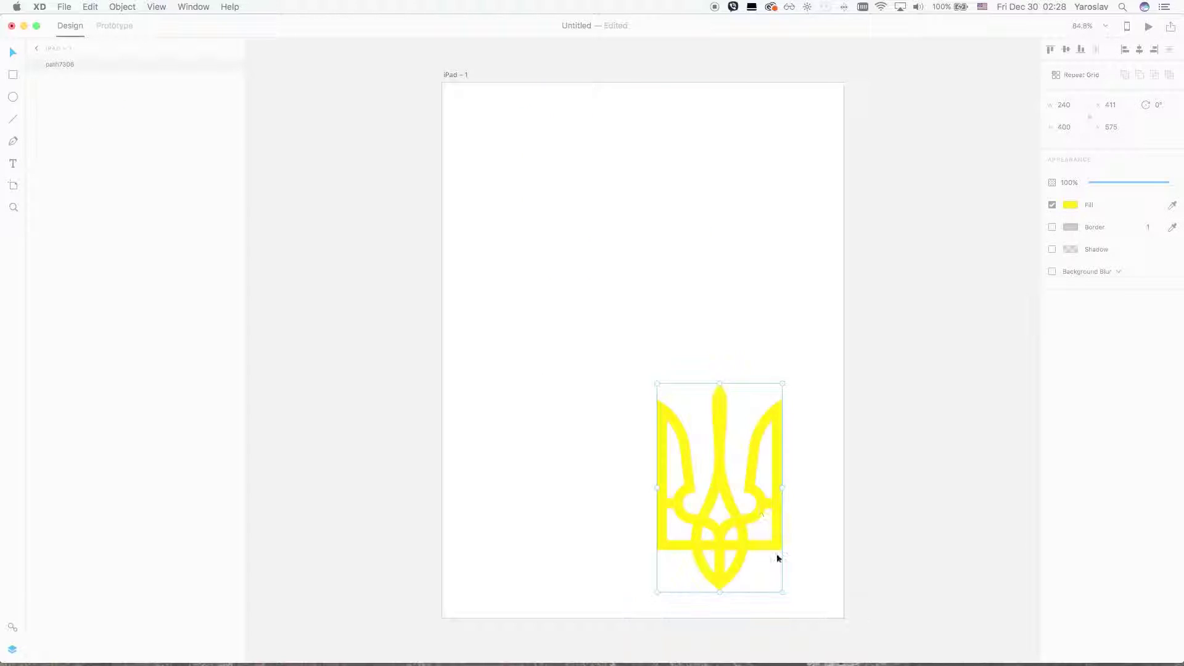
left_click_drag(724, 489, 656, 415)
left_click(692, 269)
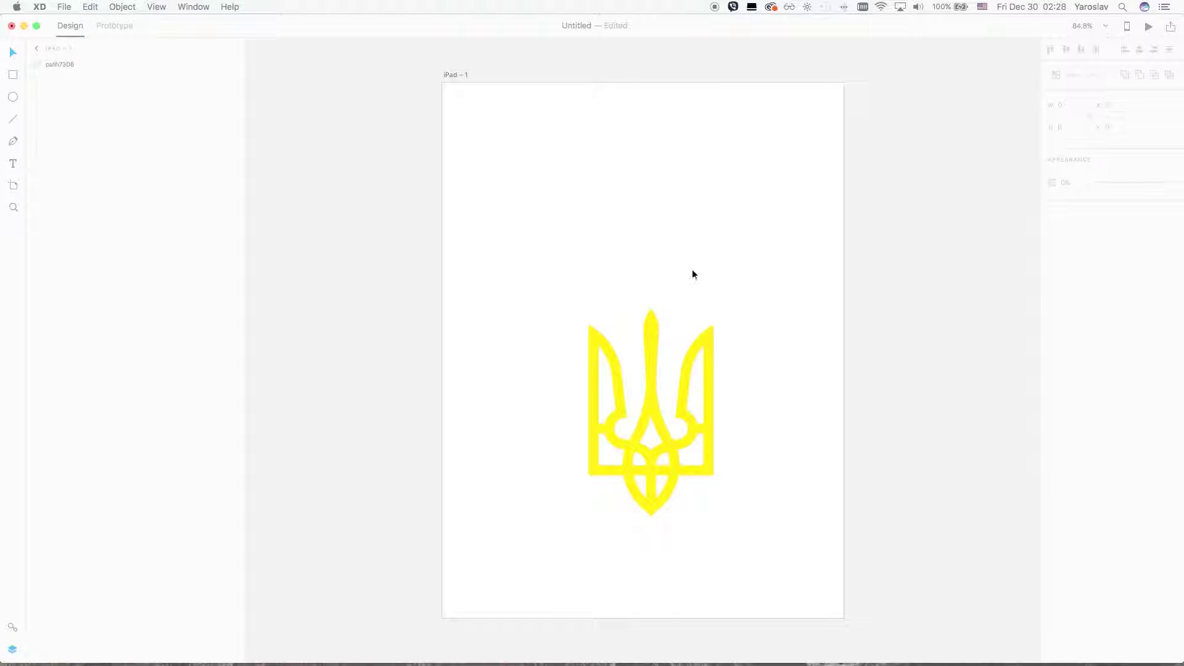
left_click(10, 75)
Step: Draw a 400-high rectangle across the artboard top, remove its border, and fill it with the trident's yellow
mouse_move(443, 82)
left_mouse_down()
mouse_move(783, 298)
mouse_move(850, 249)
mouse_move(847, 289)
left_mouse_up()
left_click(1075, 125)
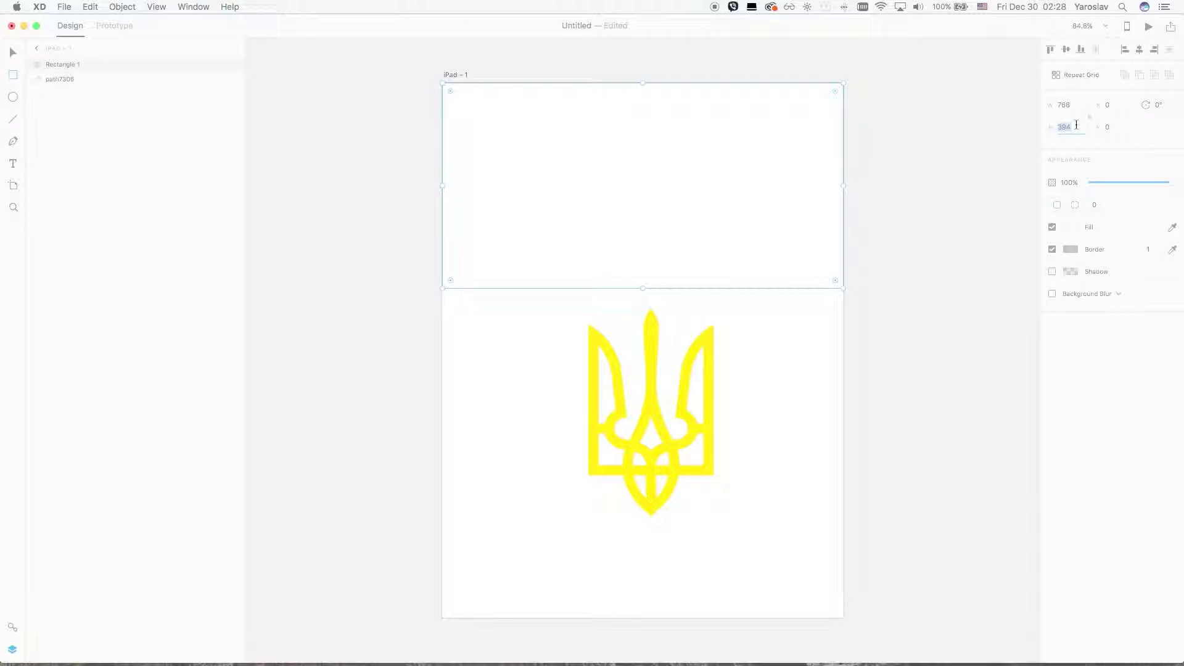
type("400")
key("Return")
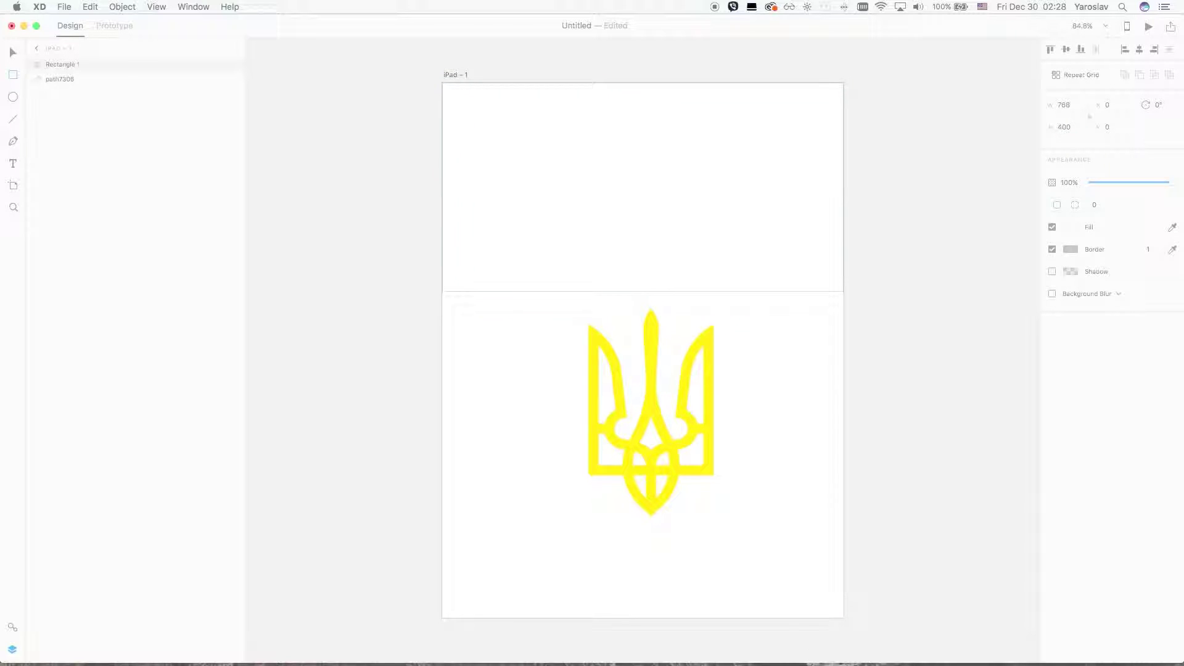
left_click(1052, 249)
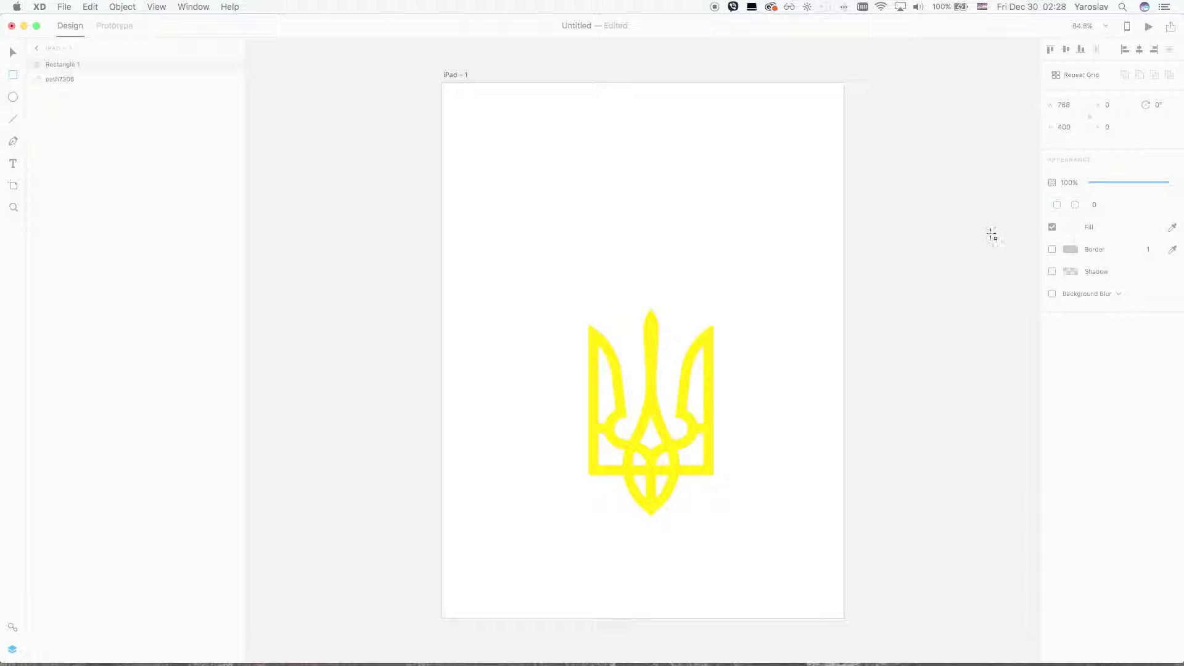
left_click(1069, 228)
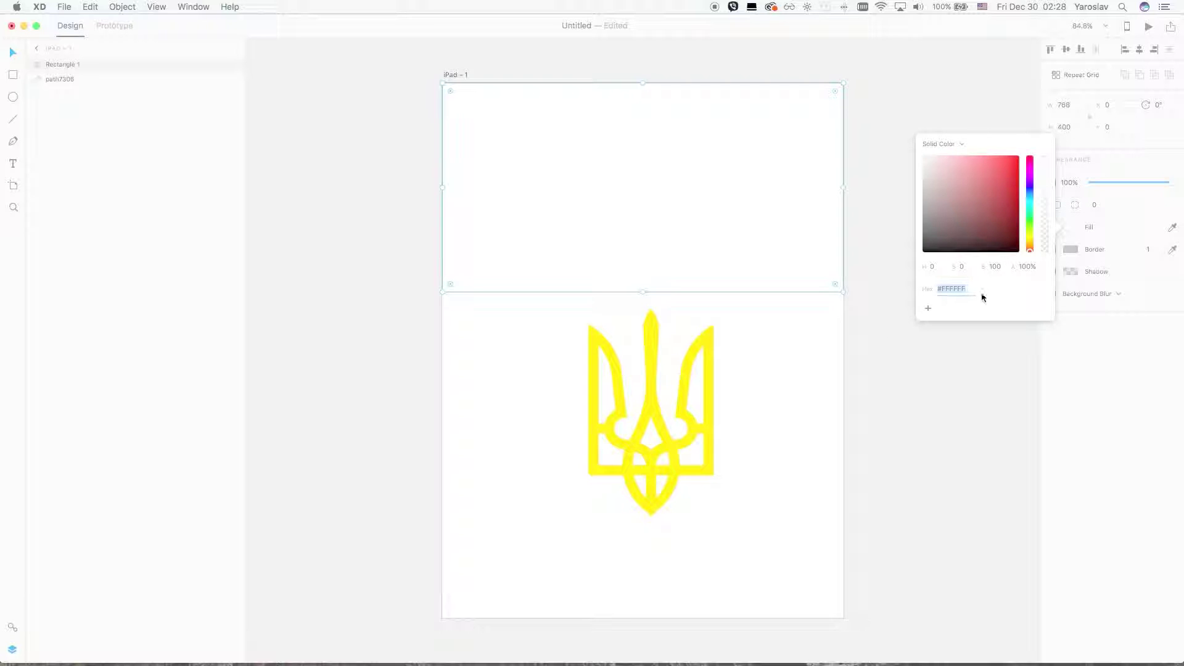
left_click(1173, 227)
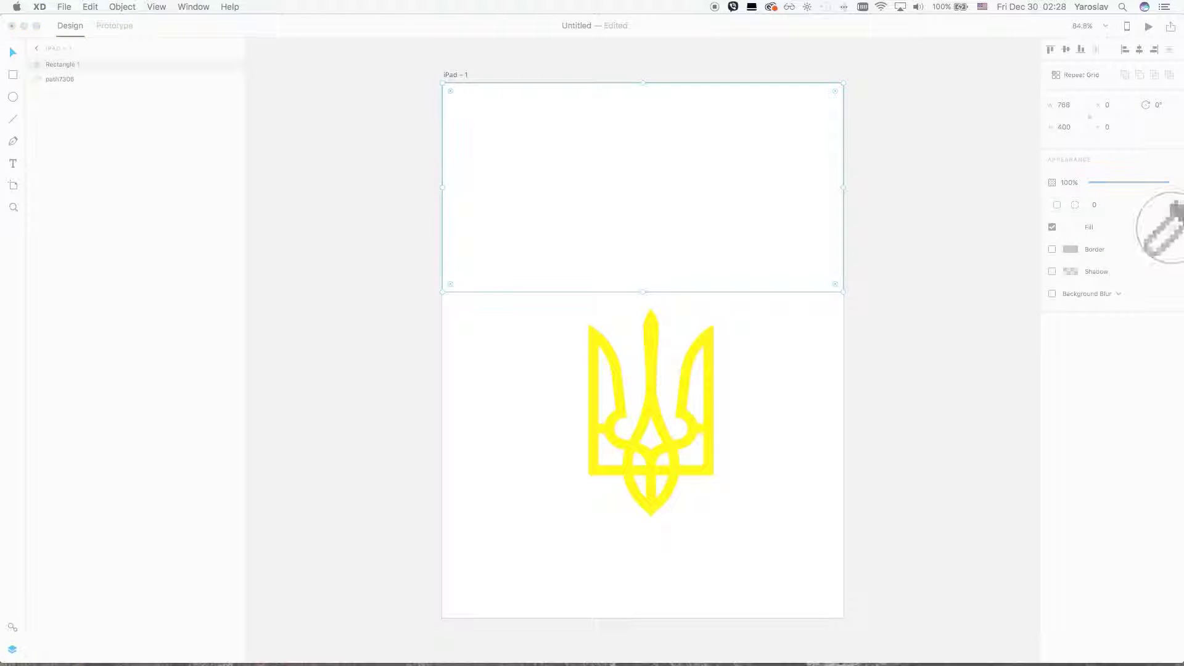
left_click(651, 378)
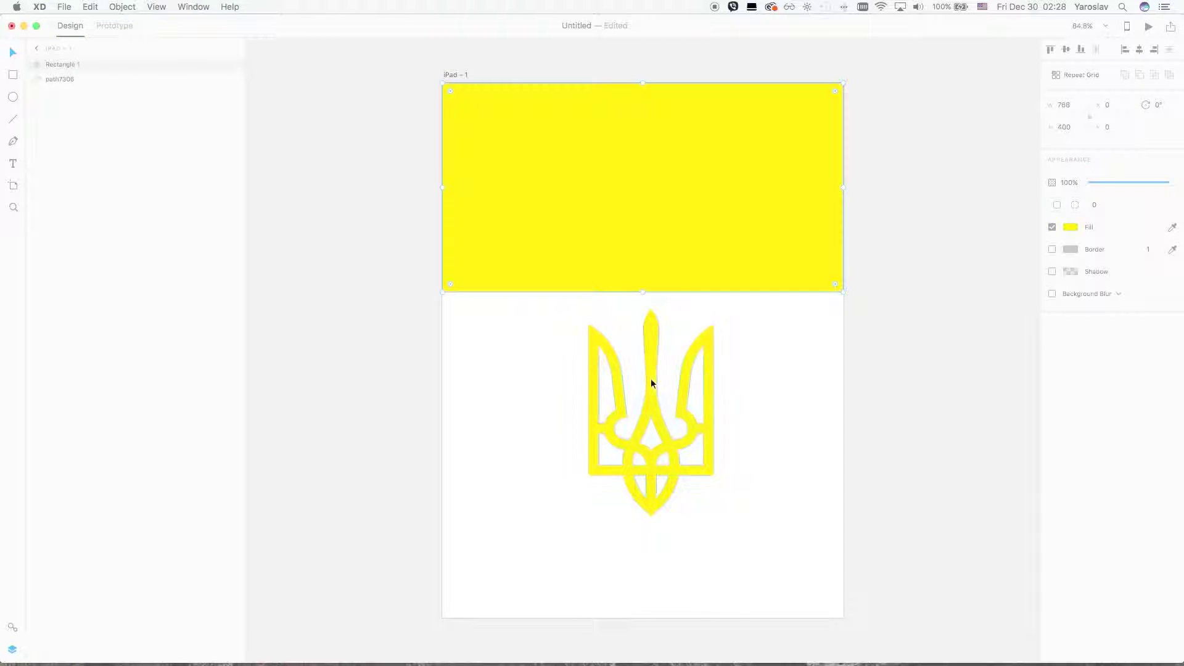
left_click(683, 210)
Step: Duplicate the yellow rectangle, set the copy's height to 200, and fill it blue
left_click_drag(645, 165, 626, 329)
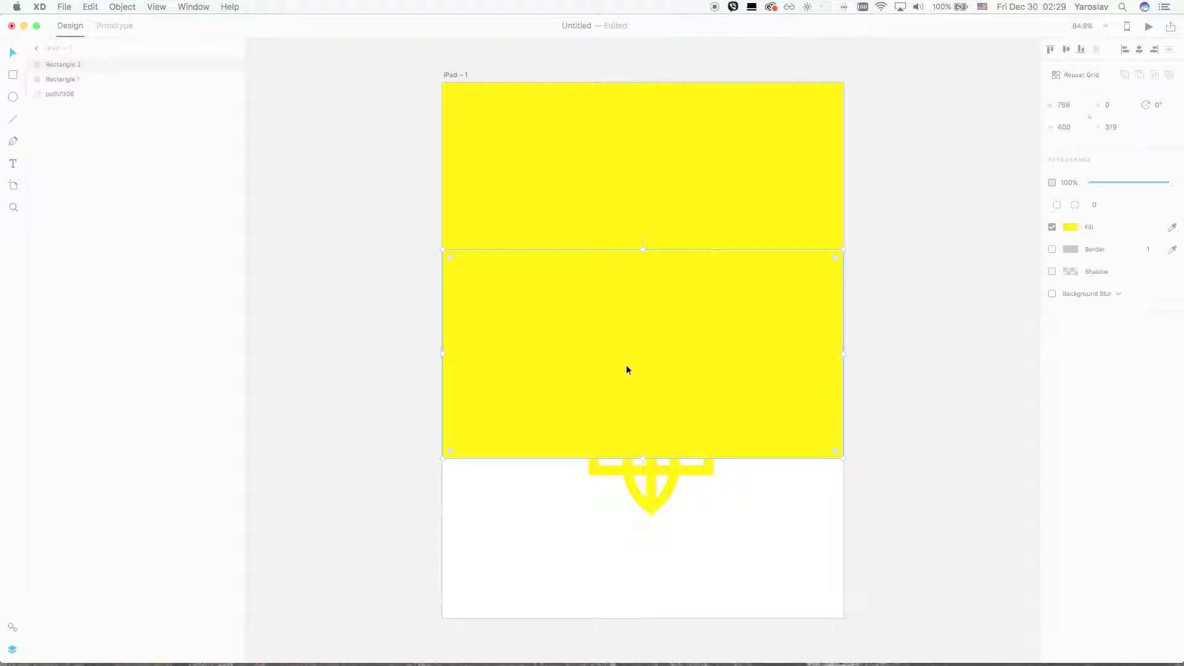
left_click(1062, 126)
type("200")
key("Return")
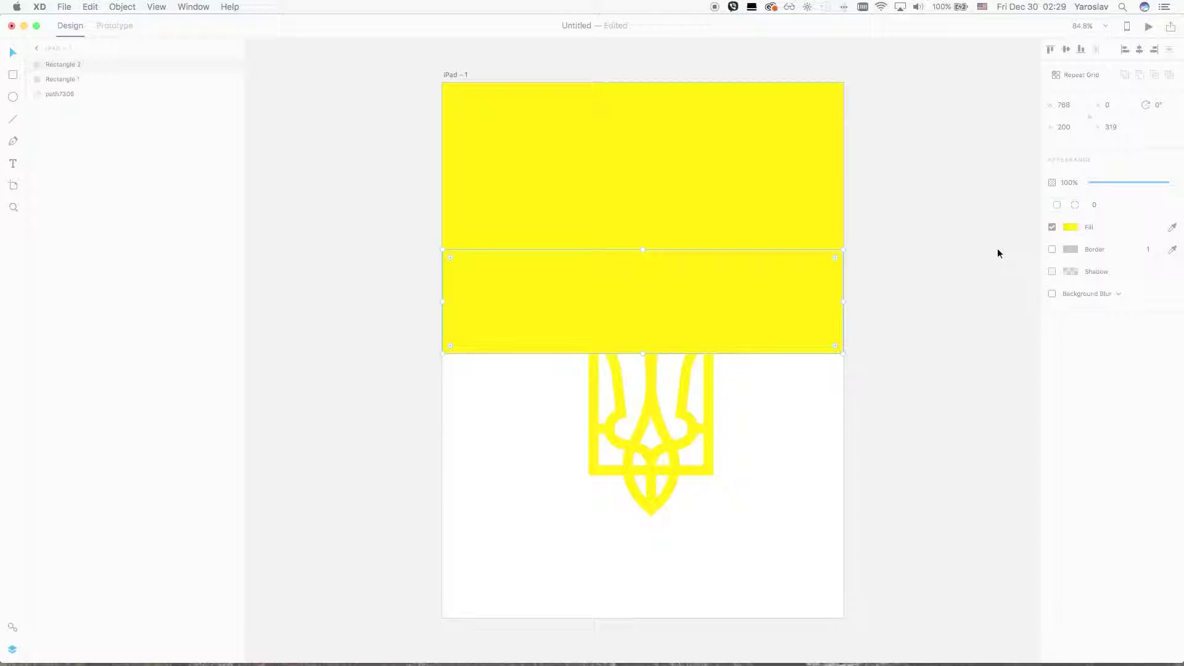
left_click(1071, 227)
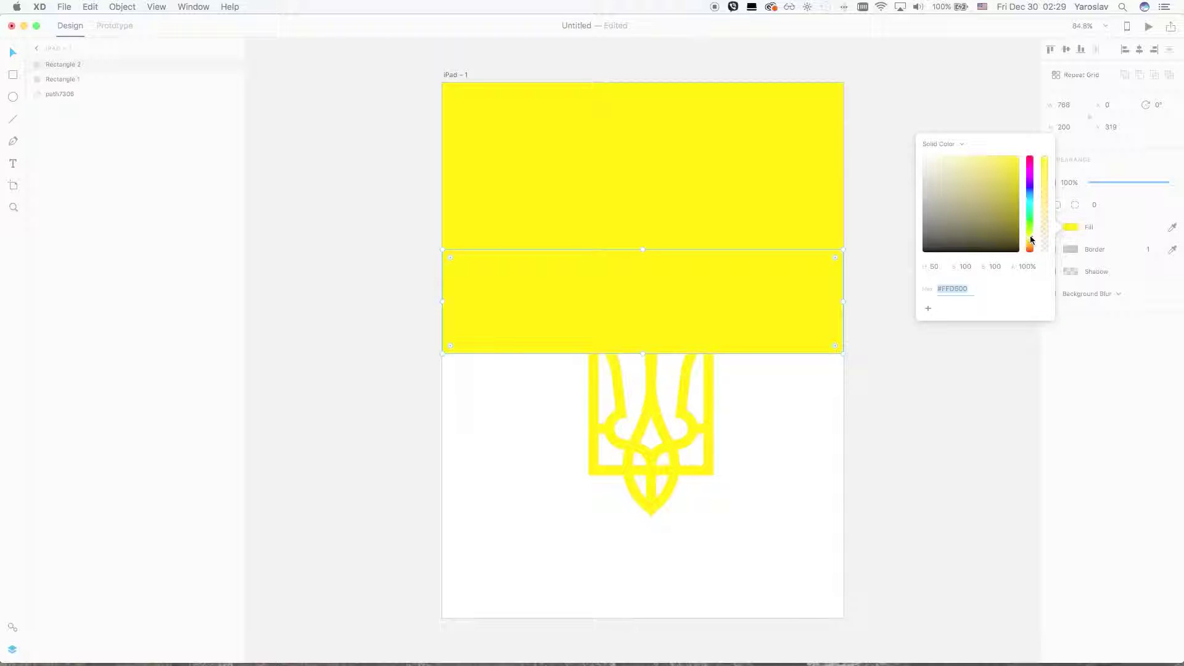
left_click_drag(1030, 240, 1030, 201)
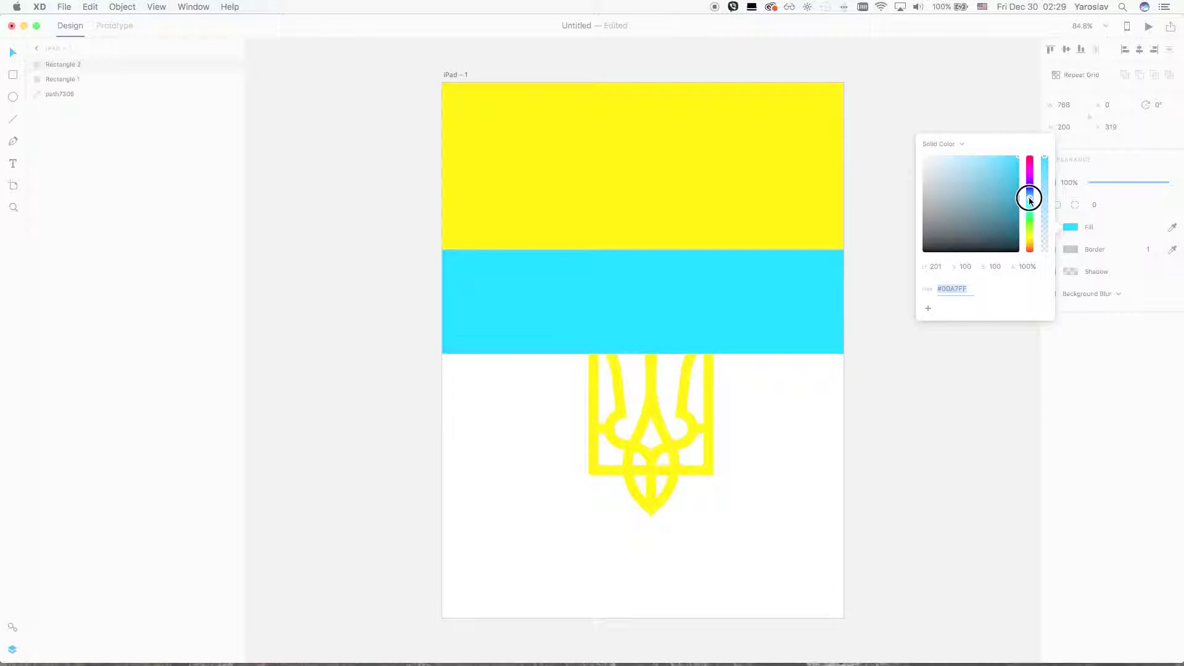
left_click(746, 316)
Step: Move the blue rectangle to the top of the artboard above the yellow band
left_click_drag(637, 292, 638, 133)
left_click(651, 244)
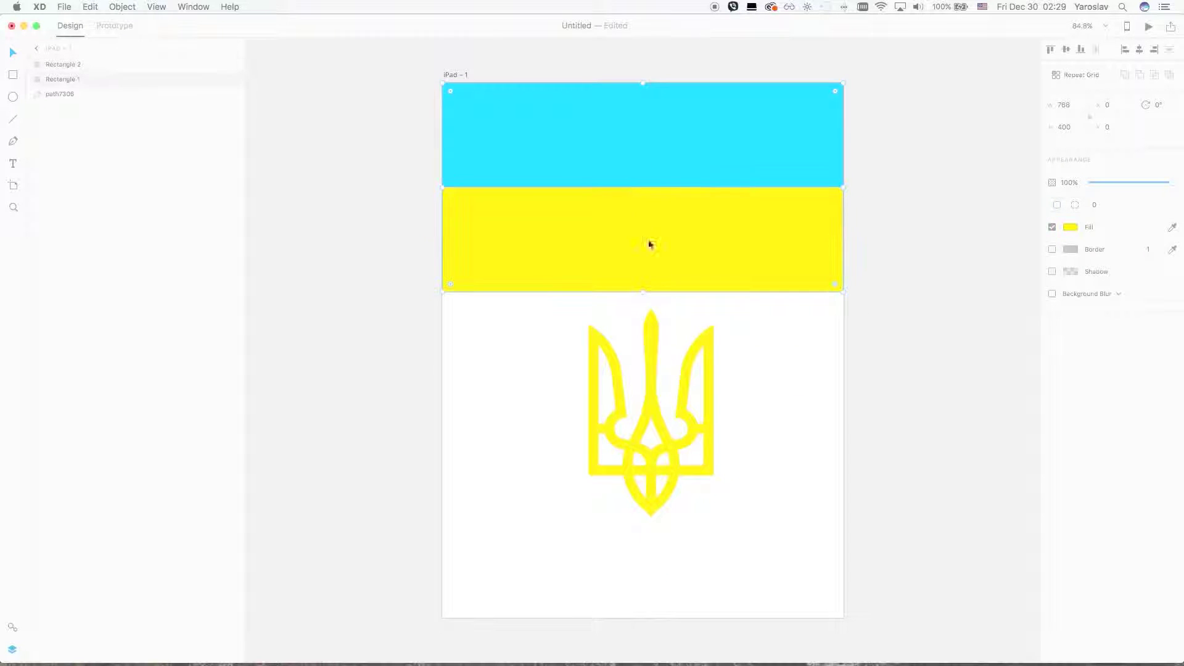
left_click(649, 391)
left_click(596, 259)
left_click_drag(551, 409, 728, 454)
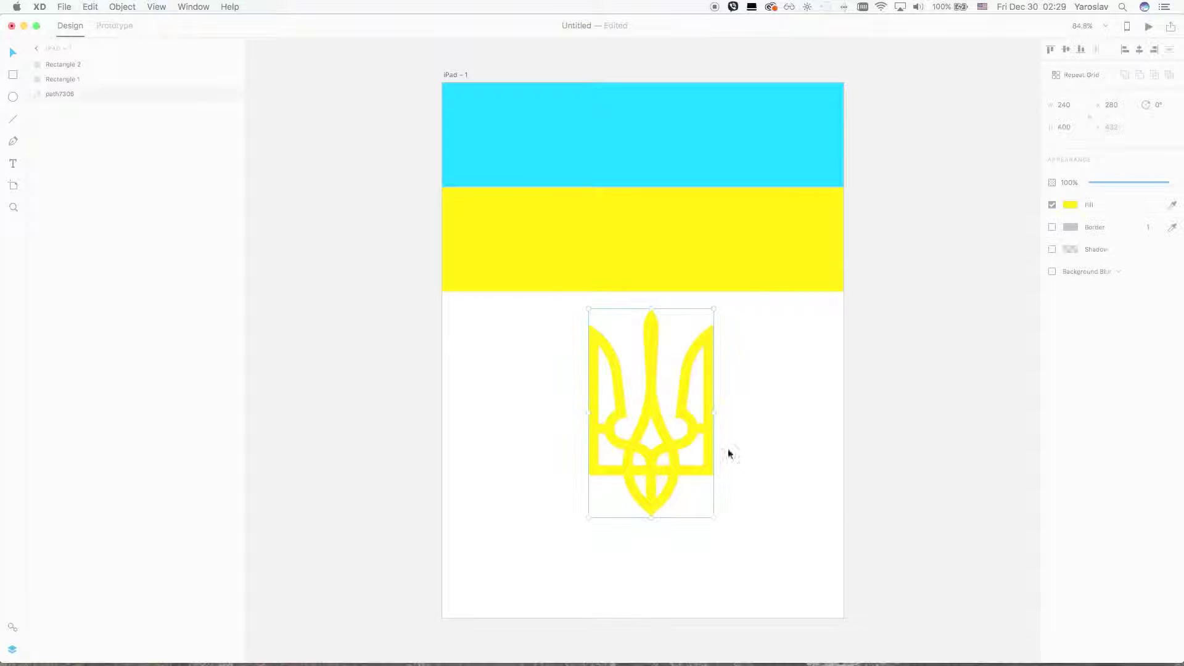
Step: Make the trident white, move it onto the flag, and layer it above the stripes
left_click(1070, 205)
left_click_drag(1018, 137, 924, 134)
left_click(645, 405)
left_click_drag(646, 404, 645, 201)
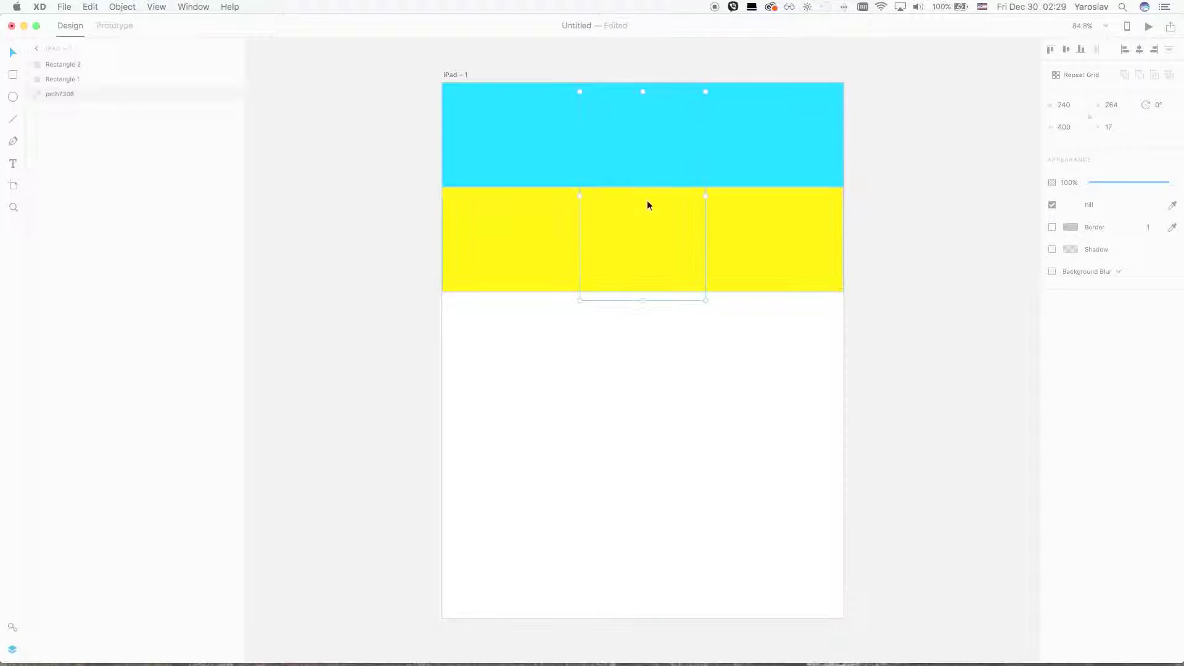
left_click_drag(96, 98, 95, 61)
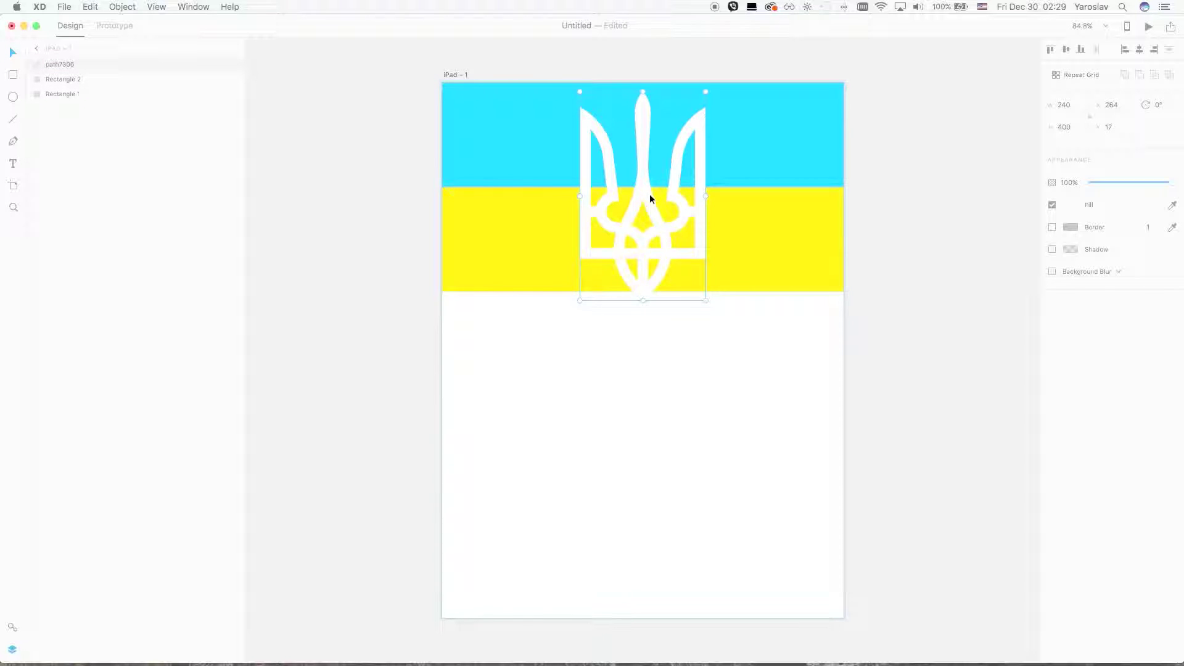
left_click_drag(650, 193, 648, 187)
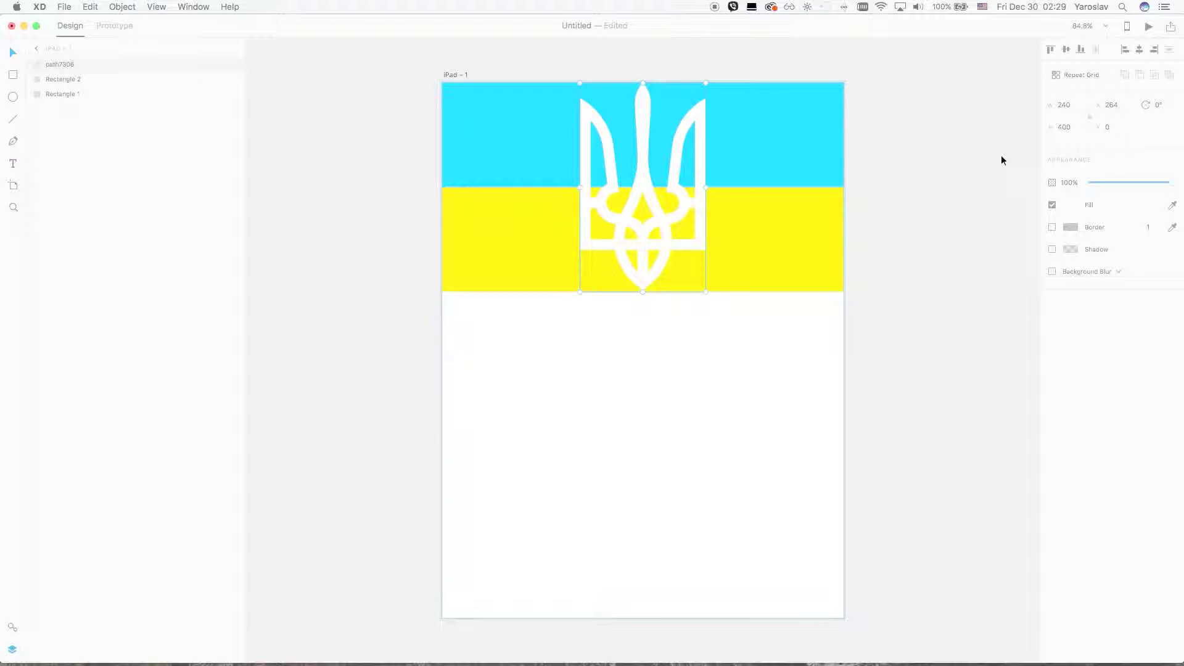
Step: Scale the trident proportionally to height 320 and centre it on the flag
left_click(1064, 127)
left_click(1071, 126)
type("320")
key("Return")
left_click(585, 434)
left_click_drag(630, 164, 642, 188)
left_click(608, 365)
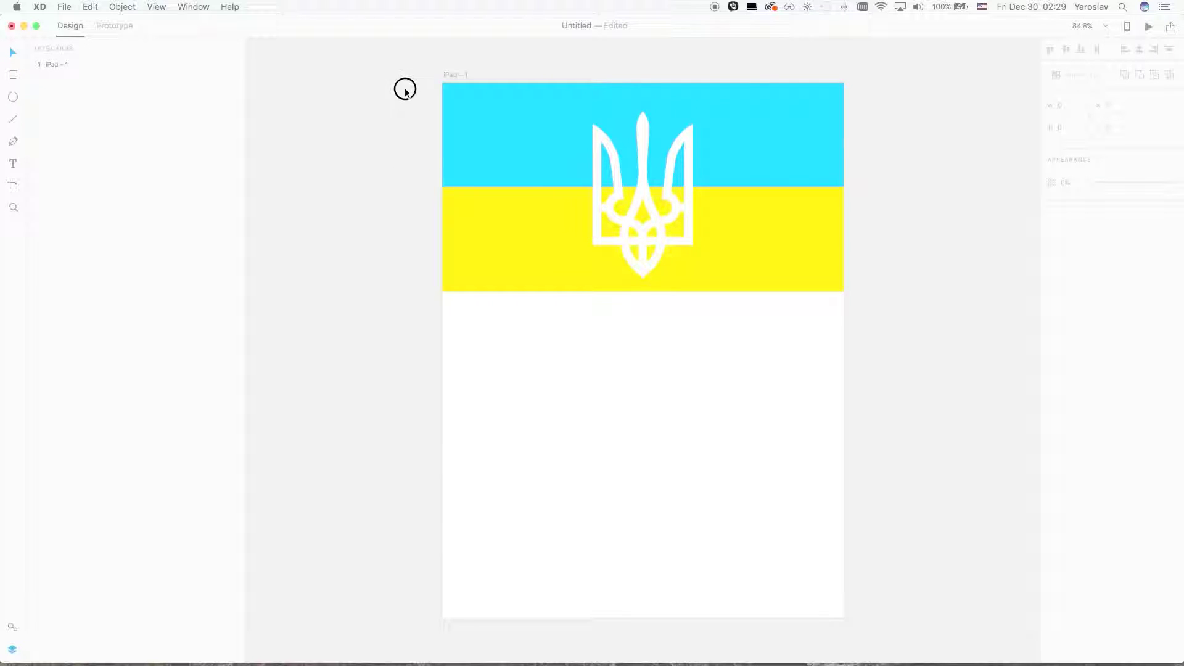
left_click_drag(402, 87, 804, 344)
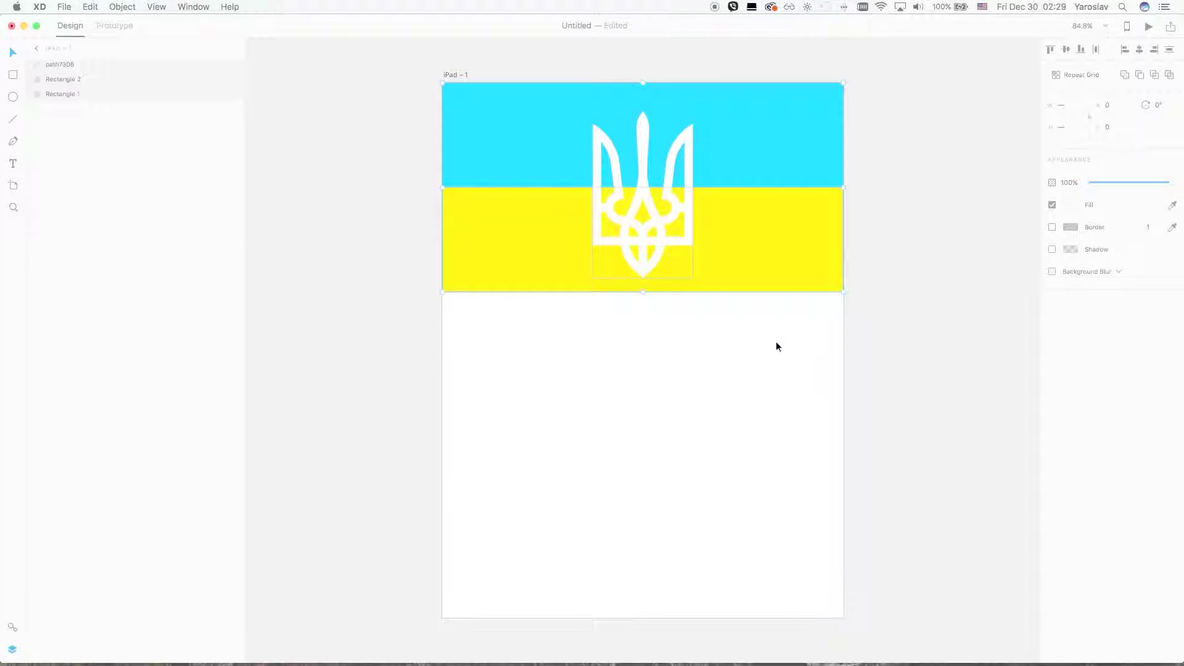
Step: Group the two stripes and the trident into Group 1
key("super+g")
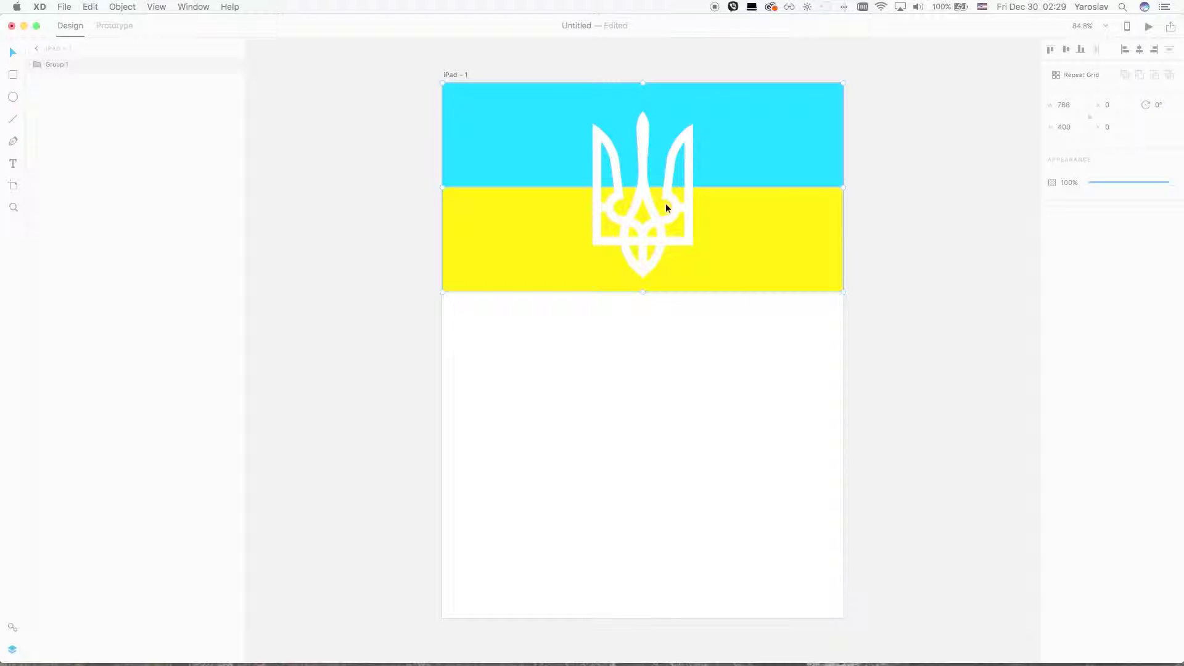
left_click(641, 349)
left_click(65, 65)
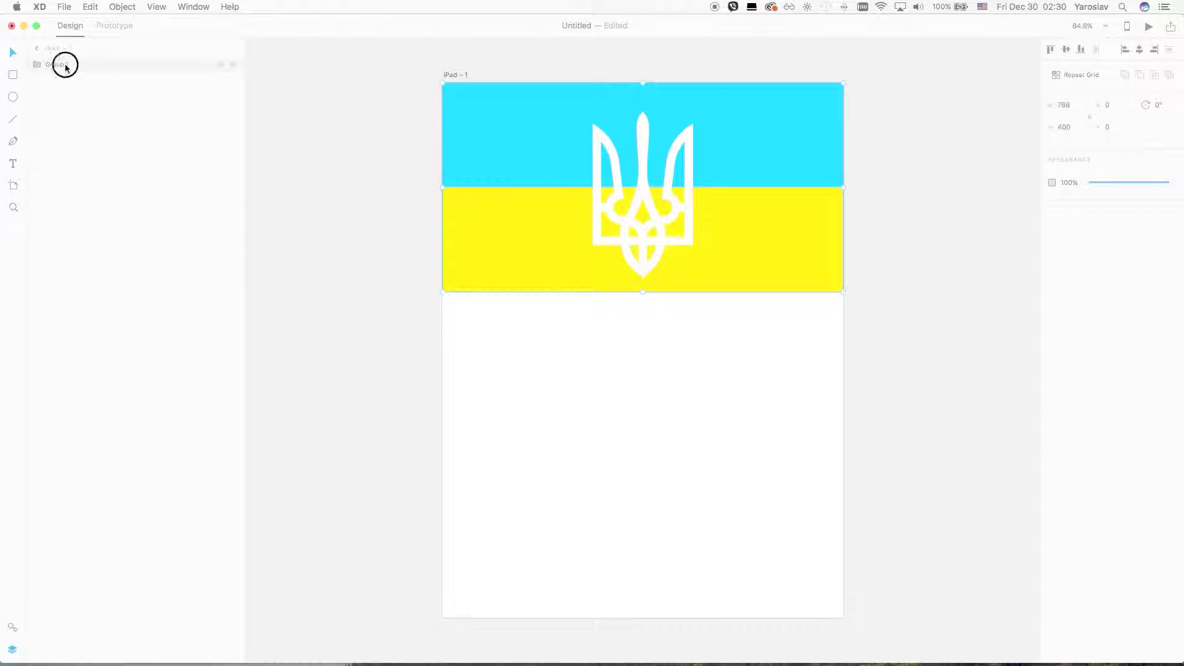
Step: Export Group 1 to the Desktop as a PNG named 'flag'
right_click(65, 64)
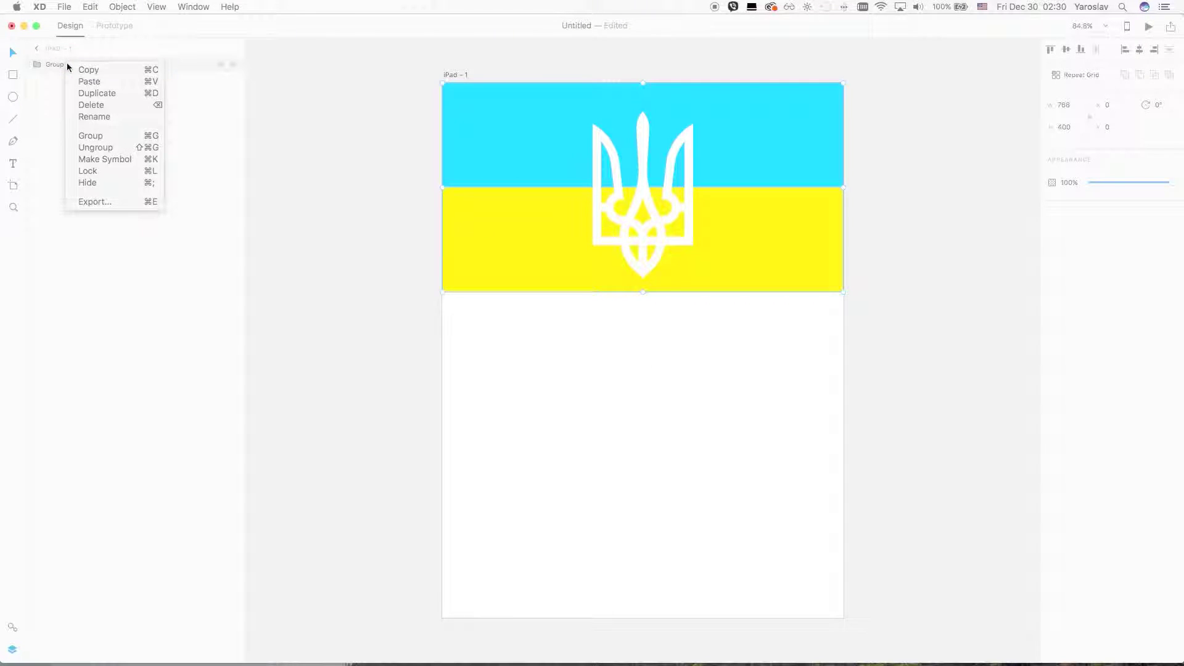
left_click(94, 202)
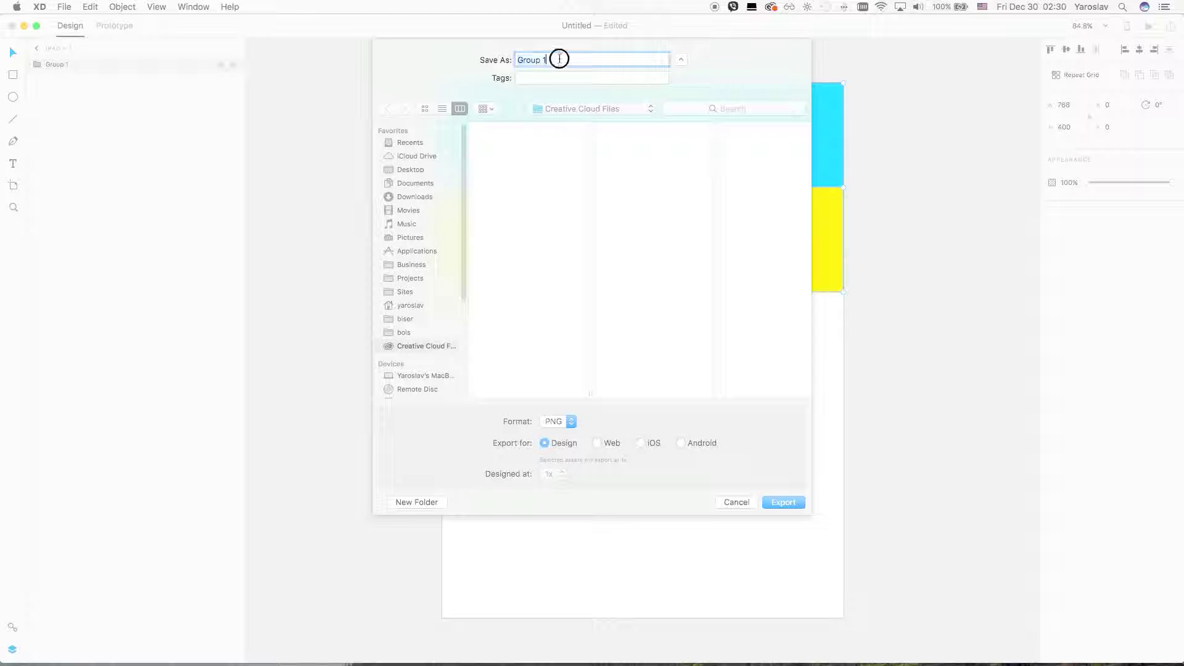
type("rfl")
key("cmd+a")
type("flag")
left_click(413, 167)
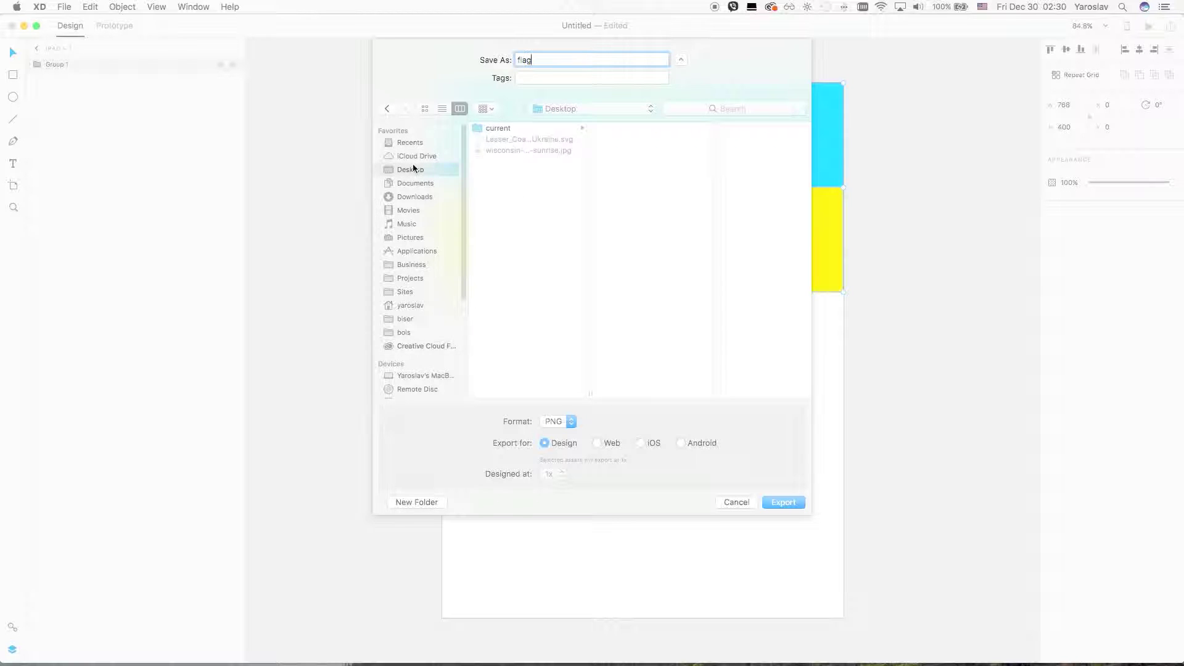
left_click(781, 503)
key("cmd+Tab")
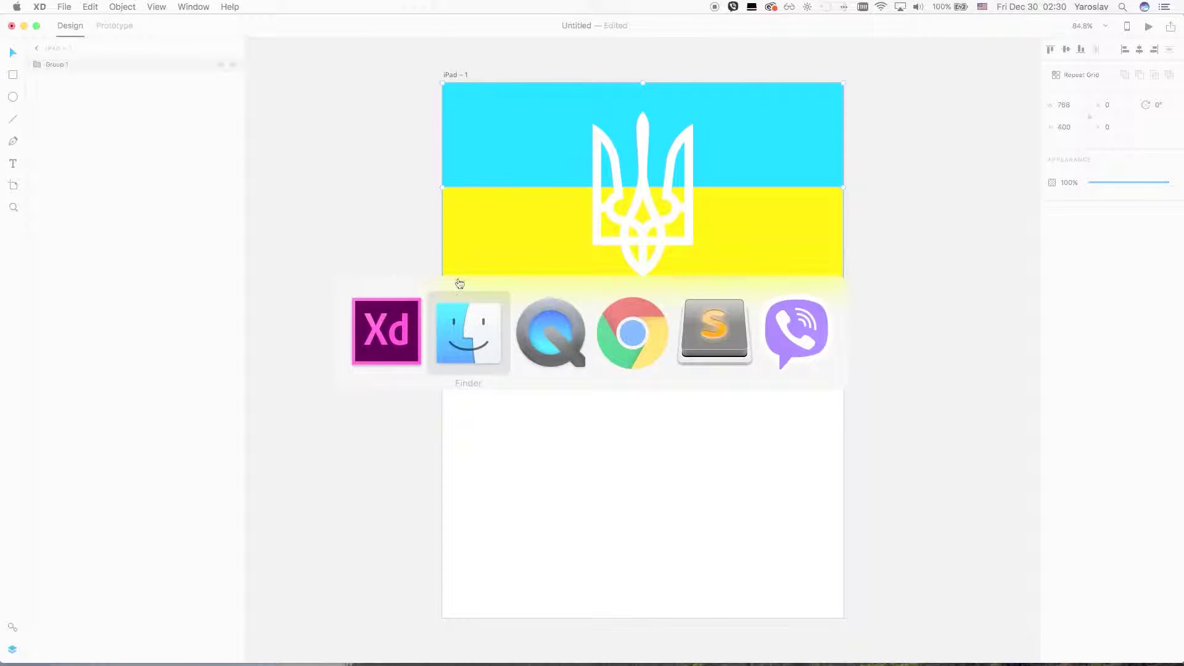
left_click(321, 252)
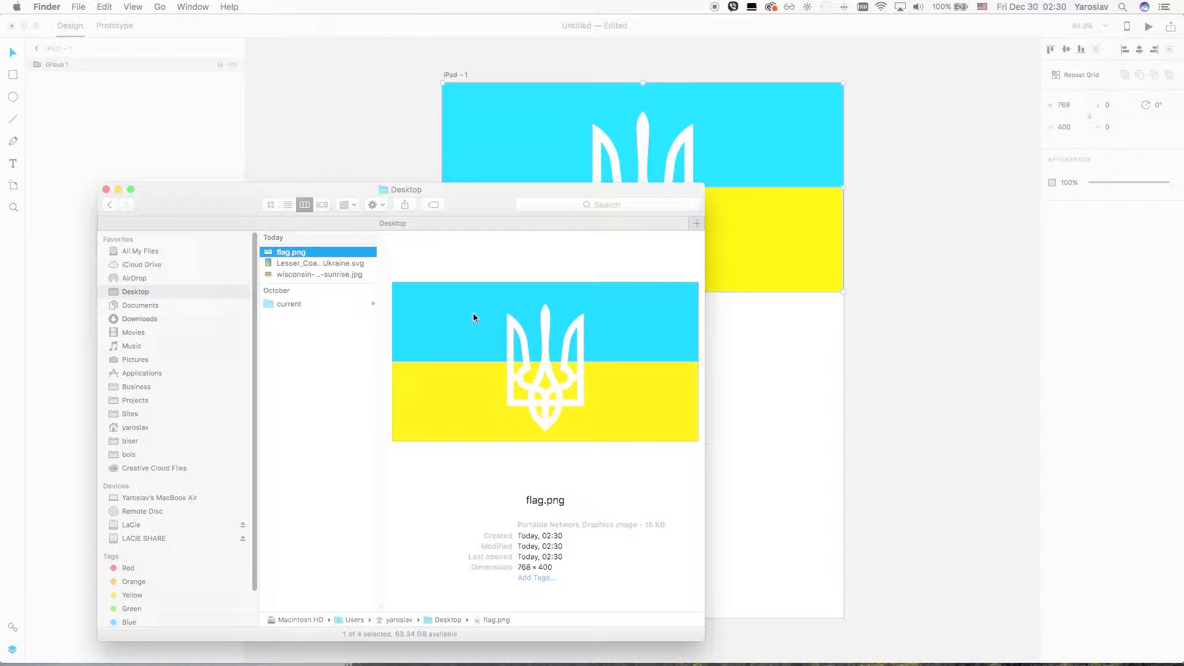
left_click(761, 339)
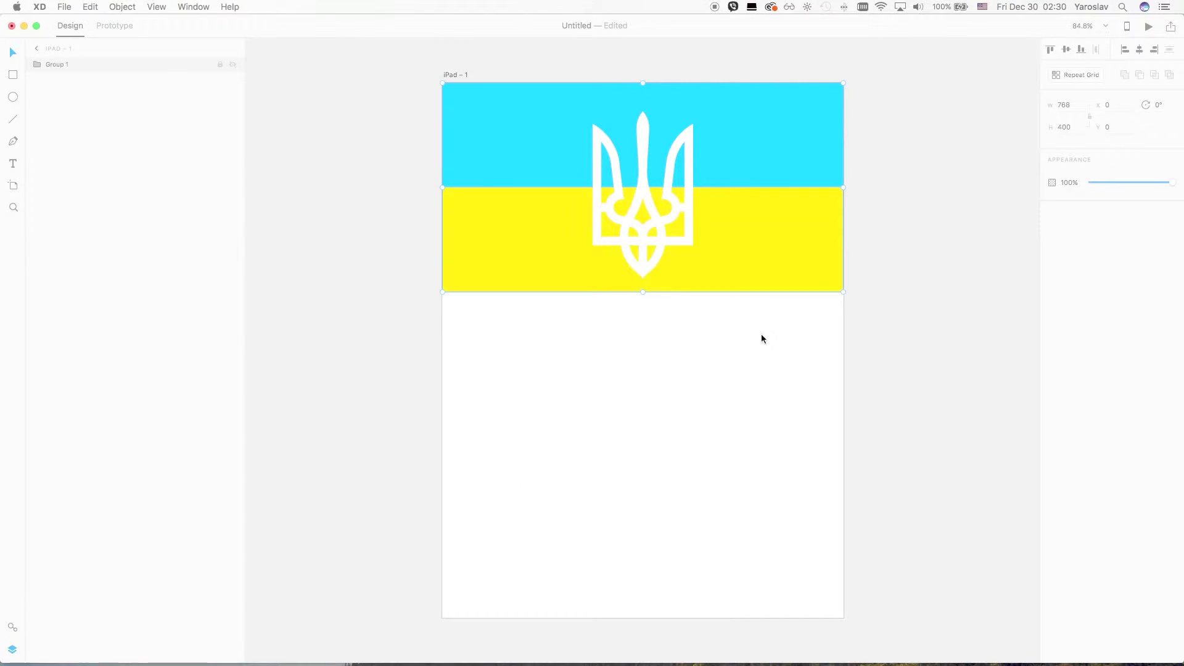